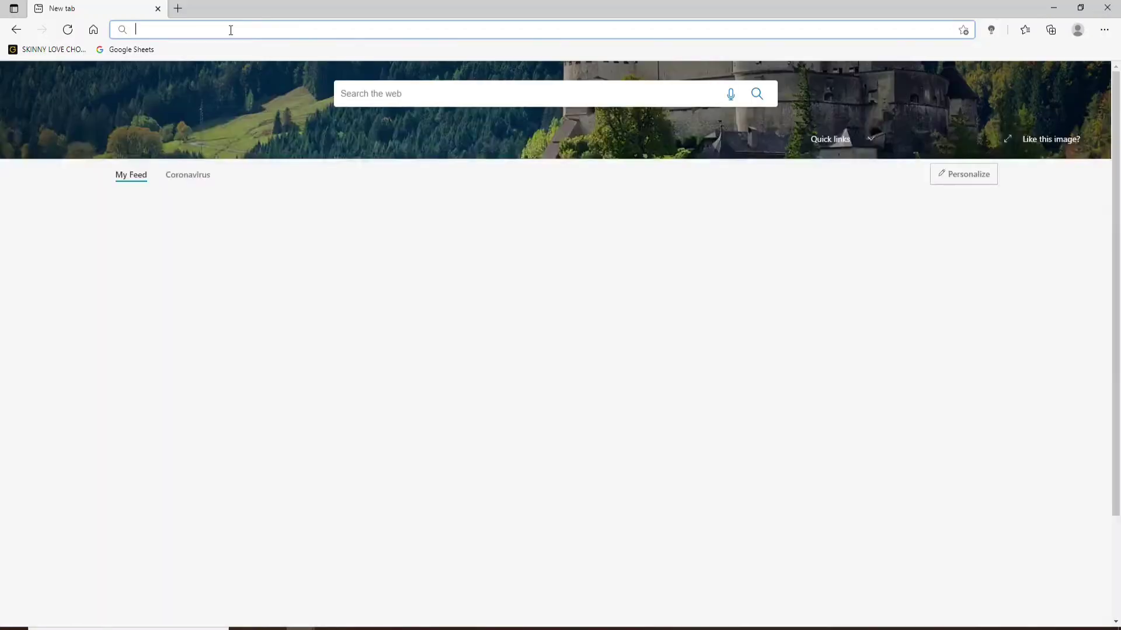
{"action": "type", "text": "appl"}
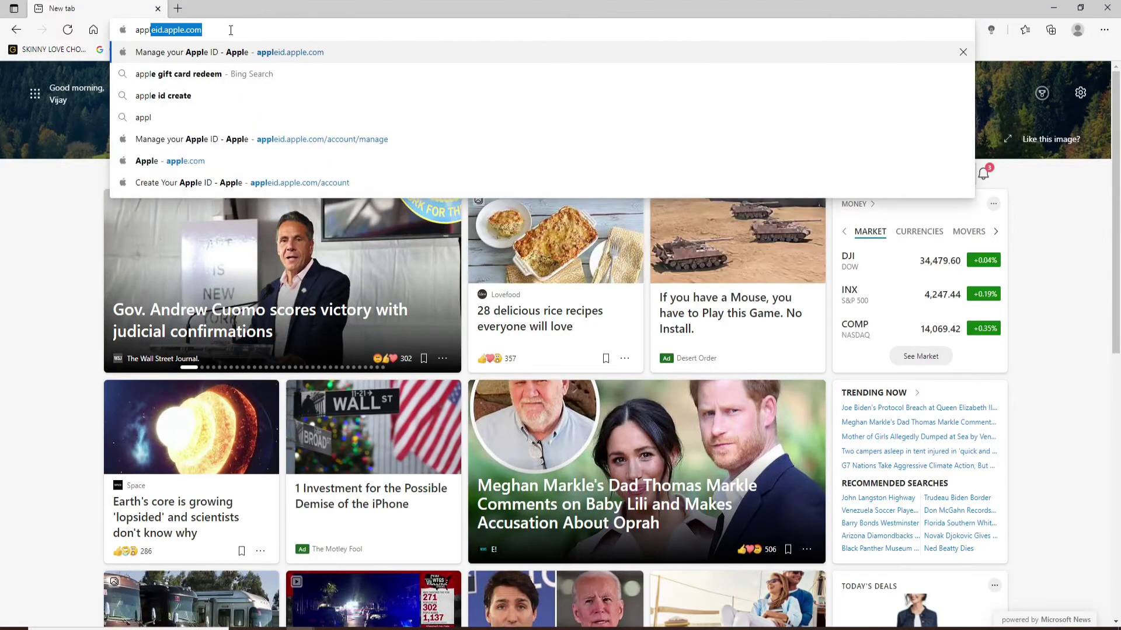
- Go to appleid.apple.com from the address bar suggestion
{"action": "key", "text": "Return"}
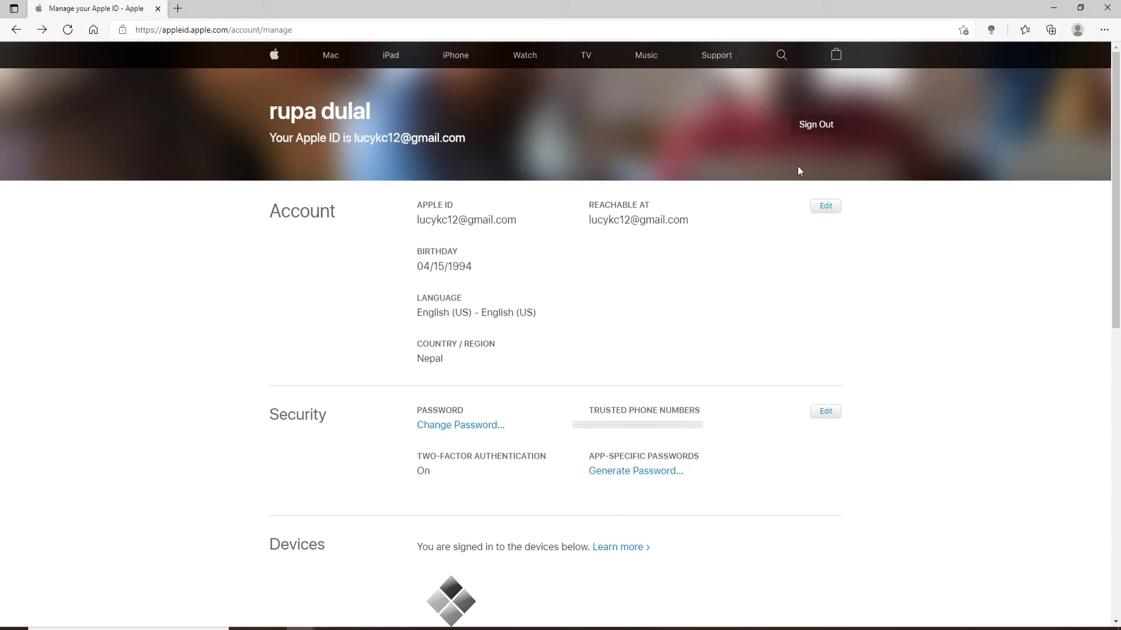
- Open Manage balance from the Apple Store account home via the bag menu
{"action": "left_click", "coordinate": [836, 56]}
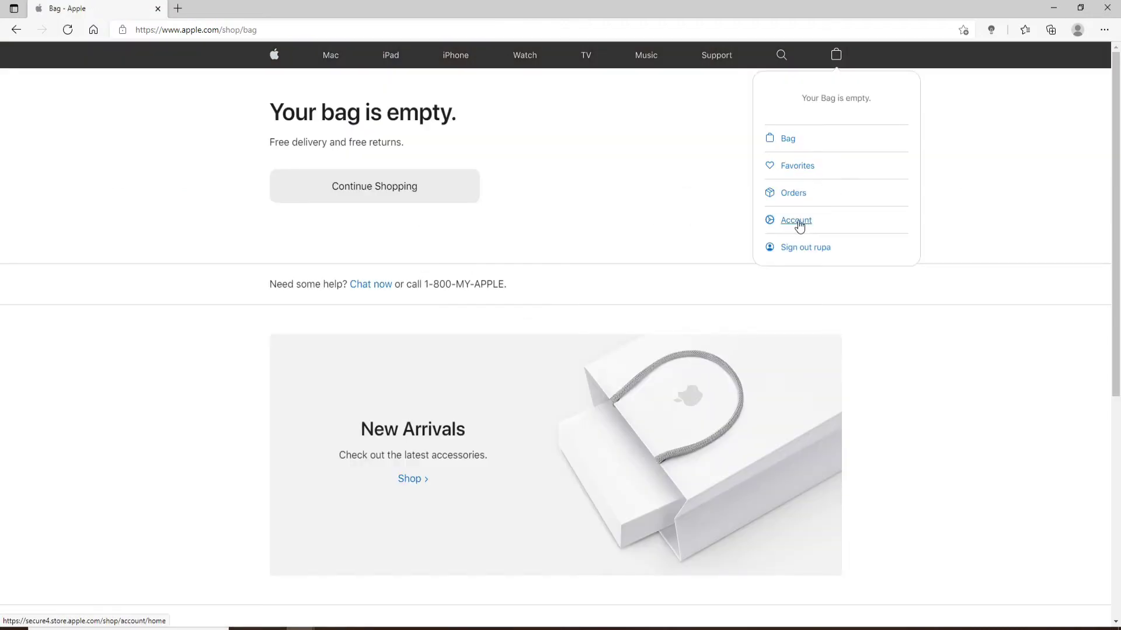
{"action": "left_click", "coordinate": [796, 220]}
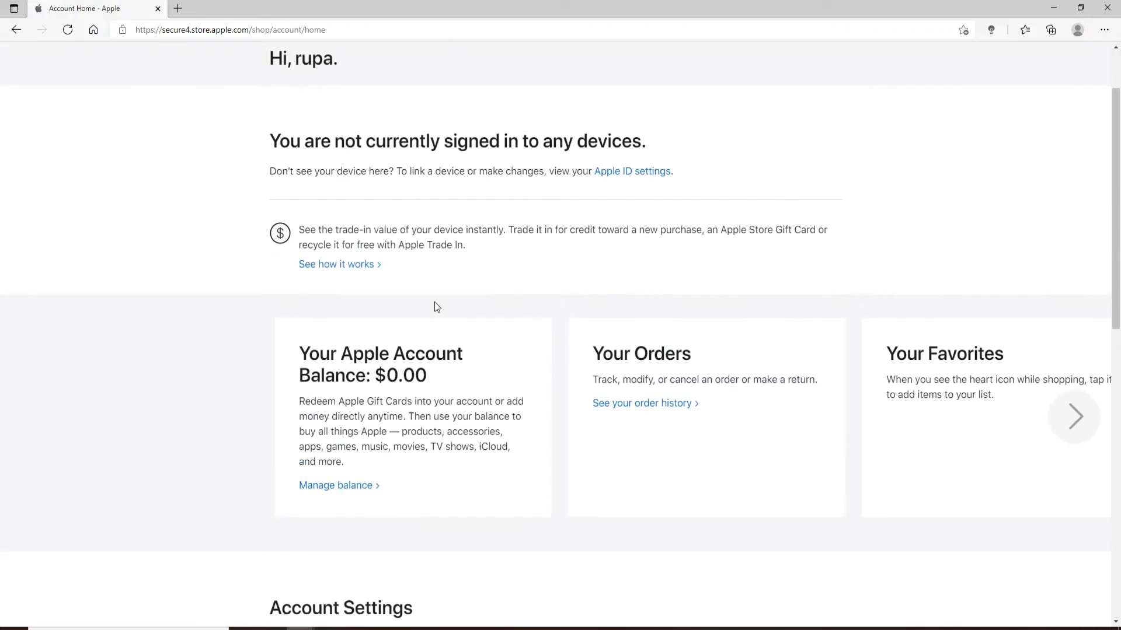
{"action": "scroll", "coordinate": [436, 307], "scroll_direction": "down", "scroll_amount": 1}
{"action": "scroll", "coordinate": [436, 306], "scroll_direction": "down", "scroll_amount": 2}
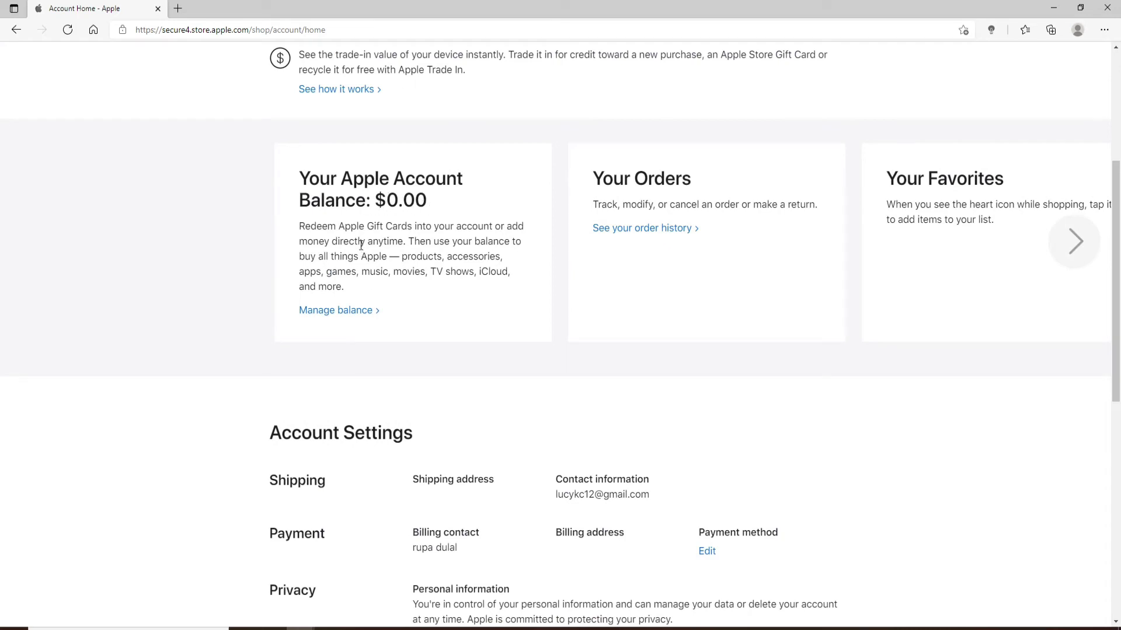
{"action": "left_click", "coordinate": [349, 311]}
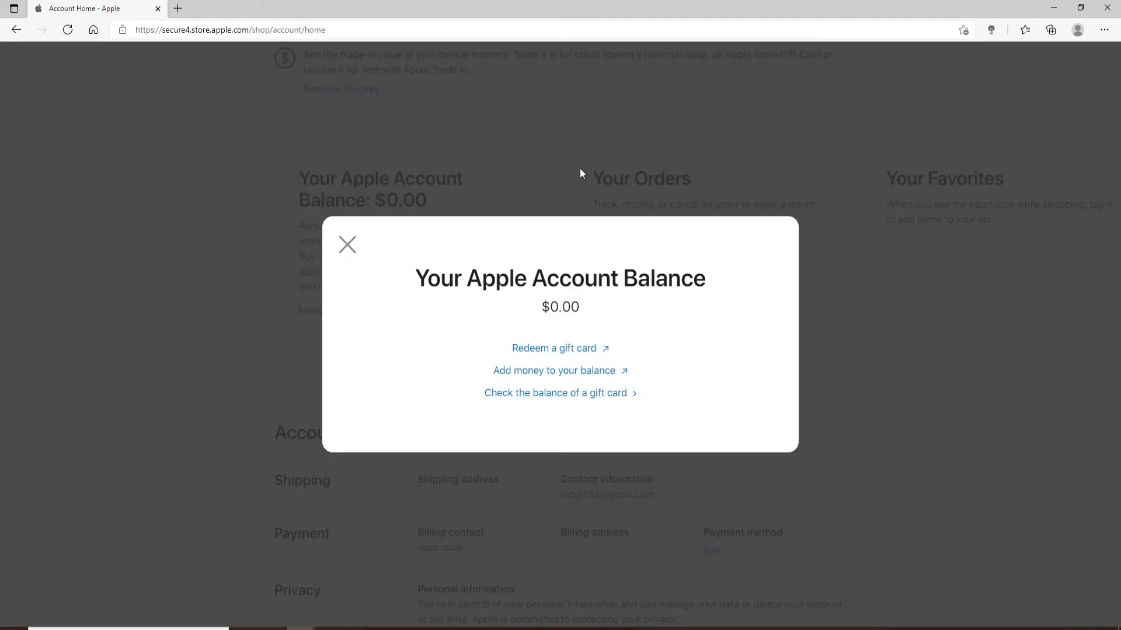
- Start gift card redemption and sign in to iTunes with the Apple ID and password
{"action": "left_click", "coordinate": [567, 354]}
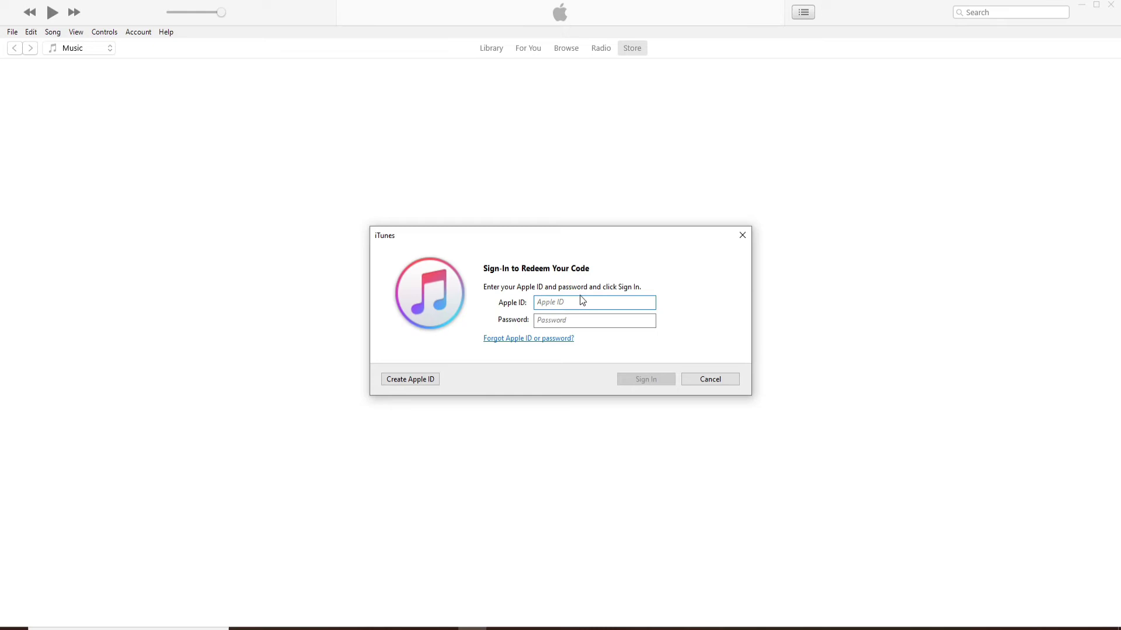
{"action": "key", "text": "Tab"}
{"action": "type", "text": "password"}
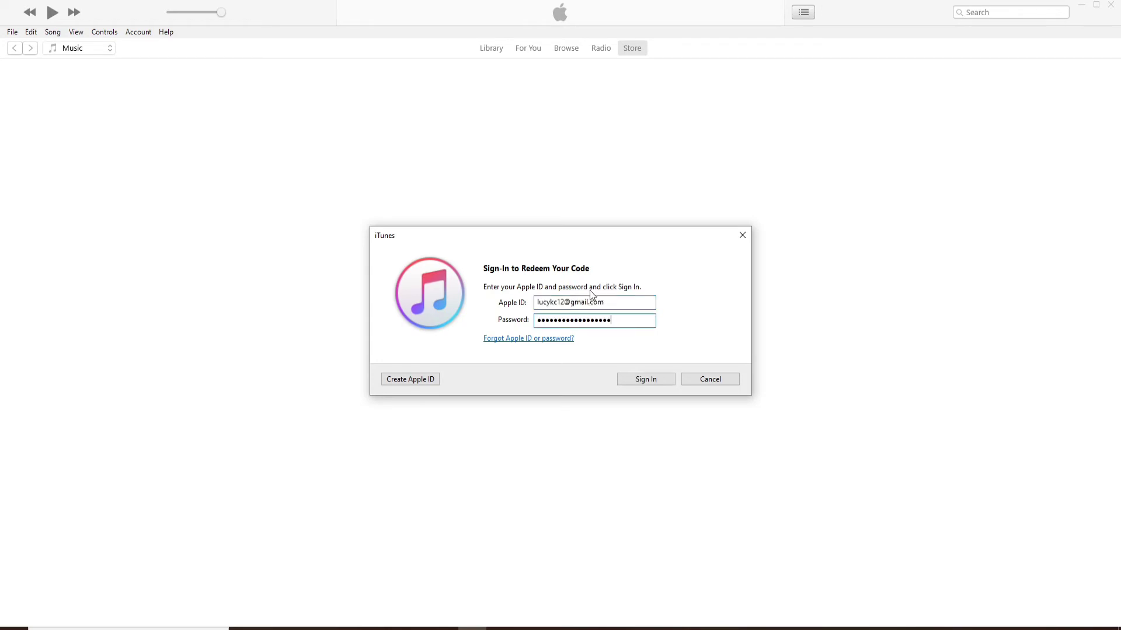
{"action": "left_click", "coordinate": [646, 378]}
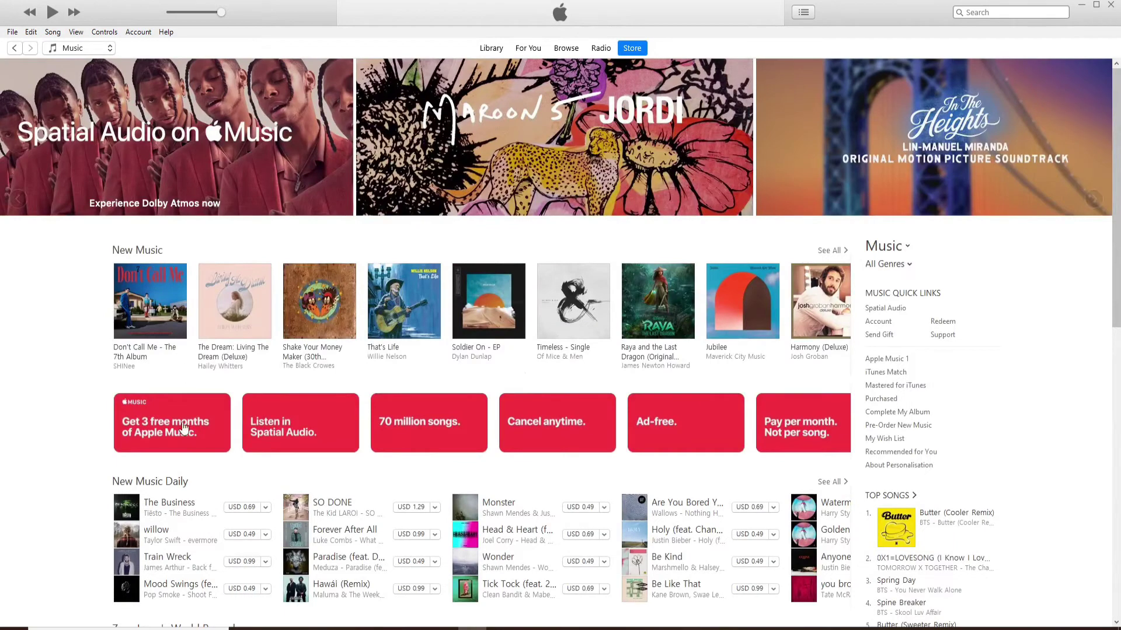
{"action": "mouse_move", "coordinate": [176, 132]}
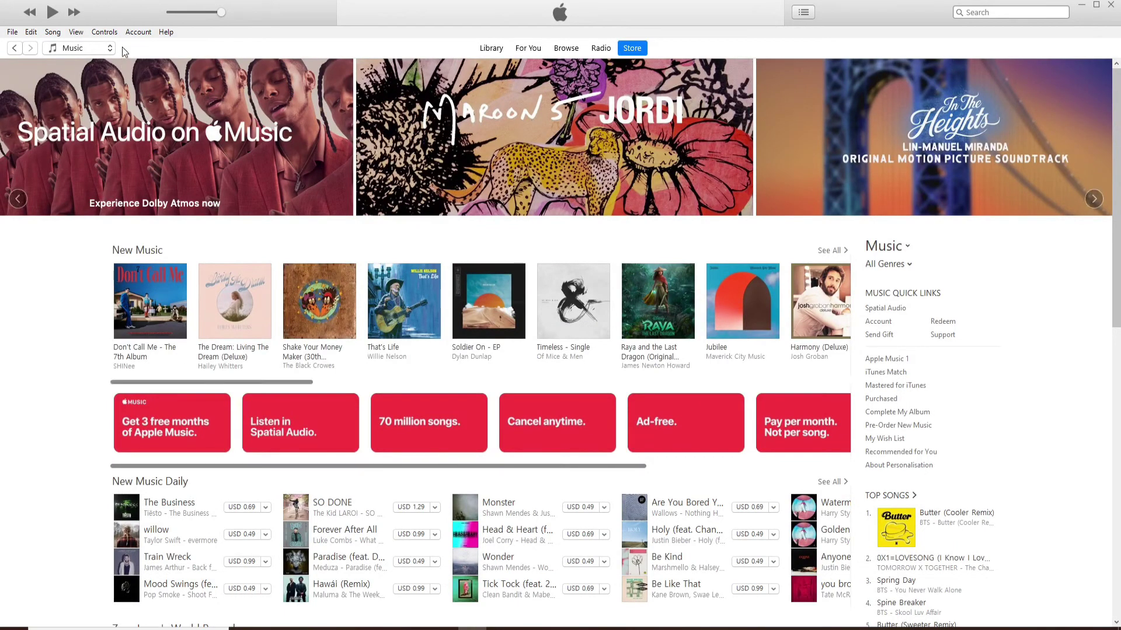
- Choose Redeem… from the iTunes Account menu
{"action": "left_click", "coordinate": [138, 32]}
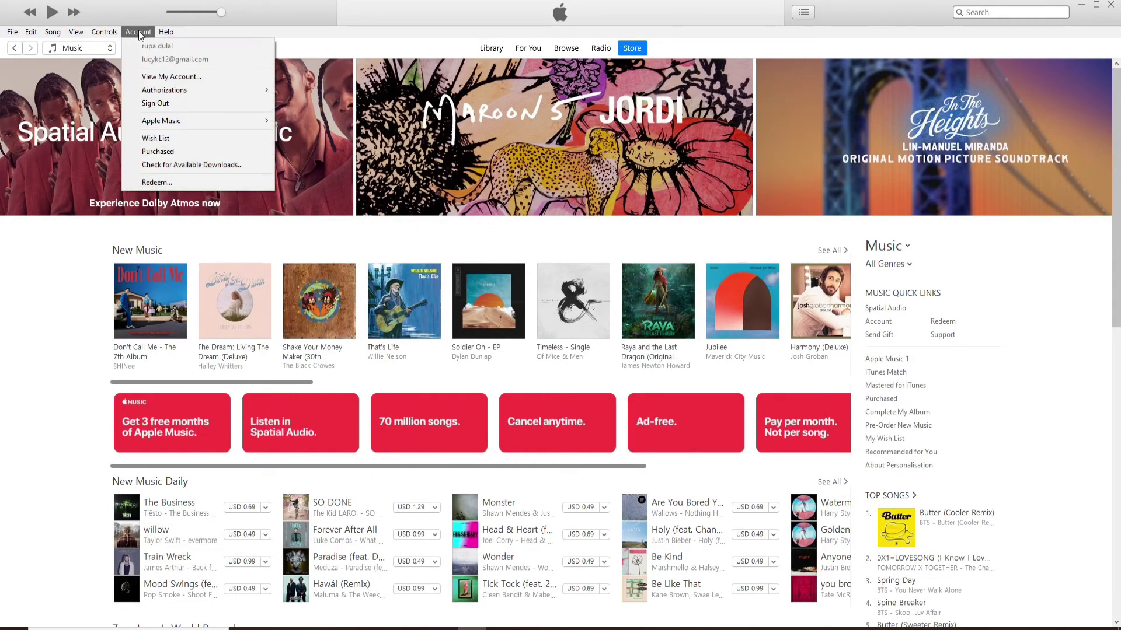
{"action": "left_click", "coordinate": [149, 181]}
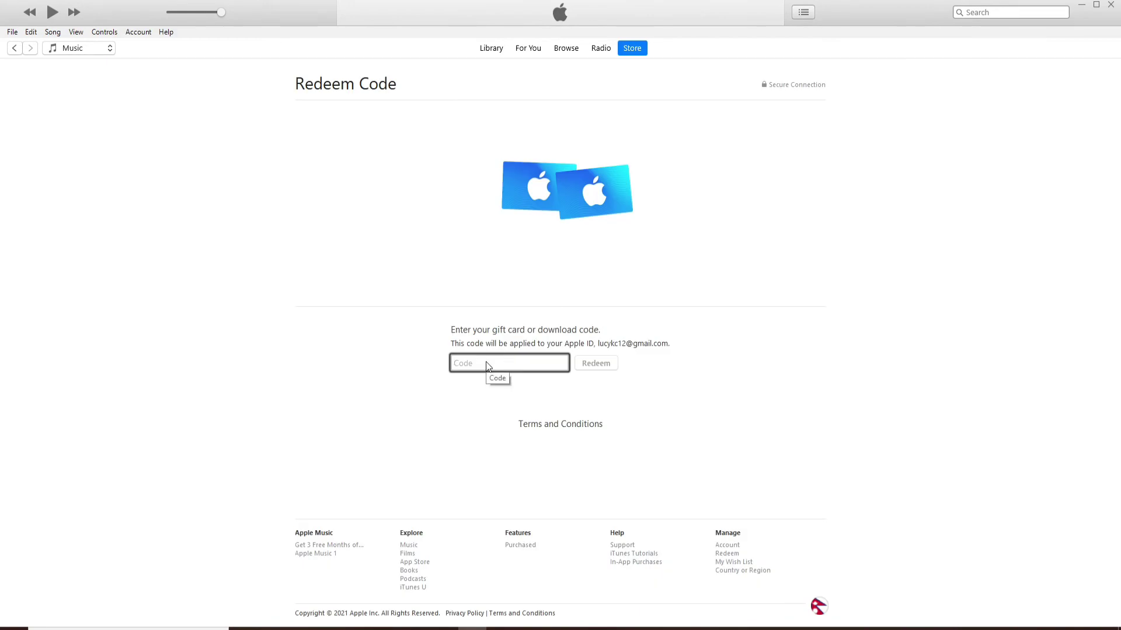
{"action": "left_click", "coordinate": [487, 366]}
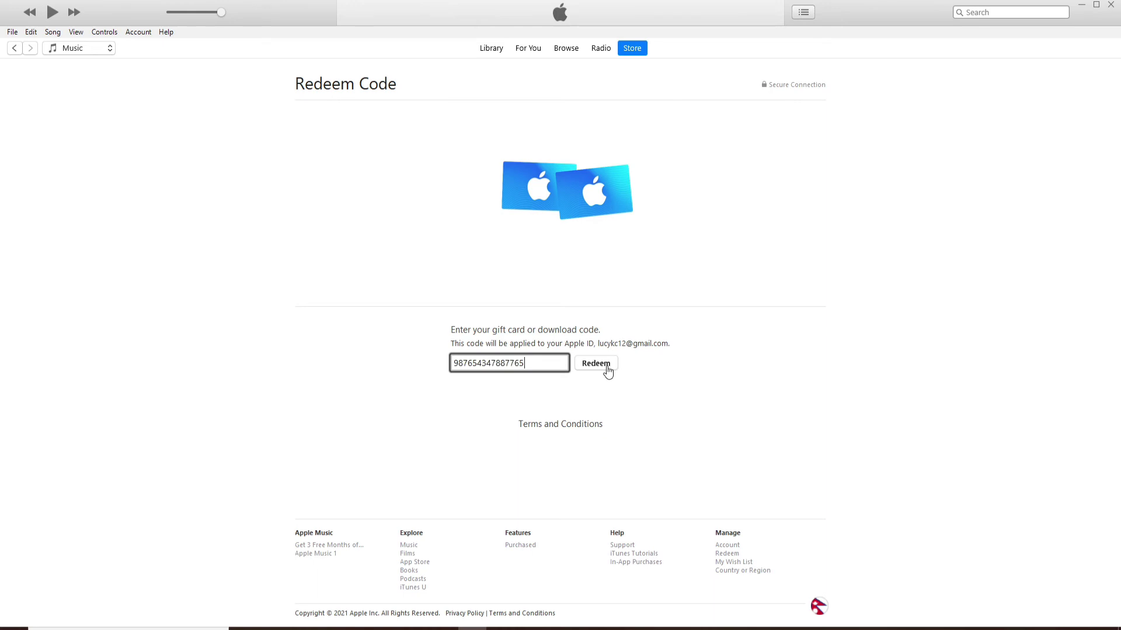